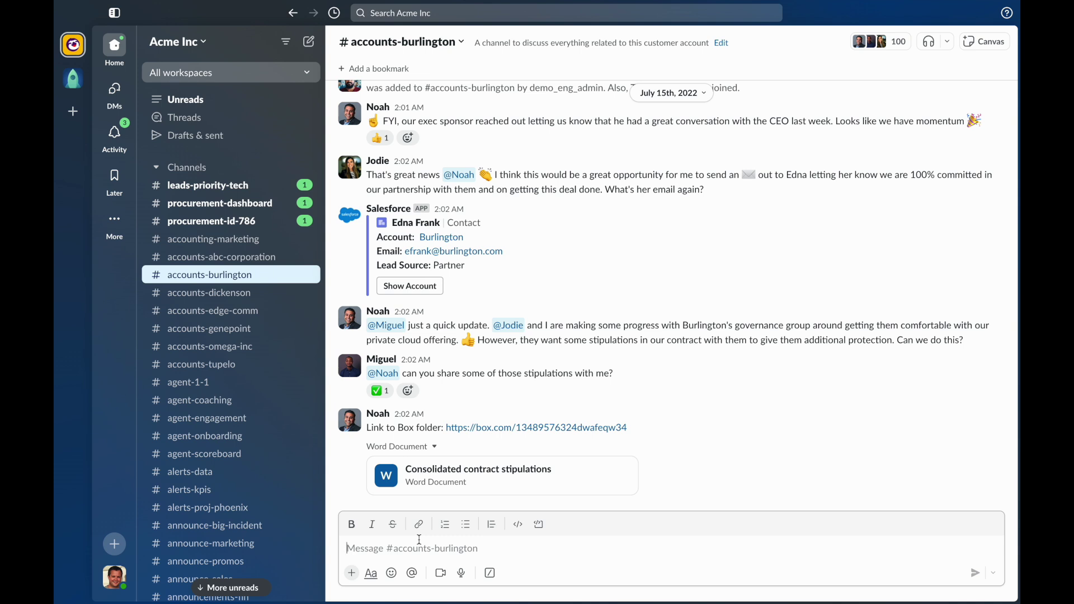
Step: Turn on VoiceOver and jump to the accounting-marketing channel by searching conversations for "account"
key("super+F5")
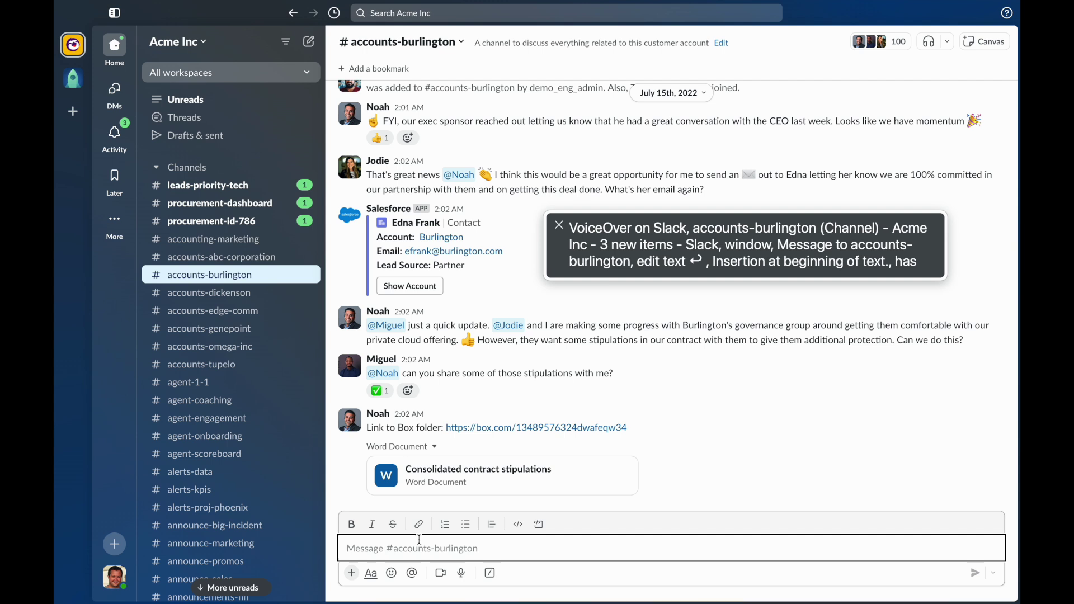
key("super+F5")
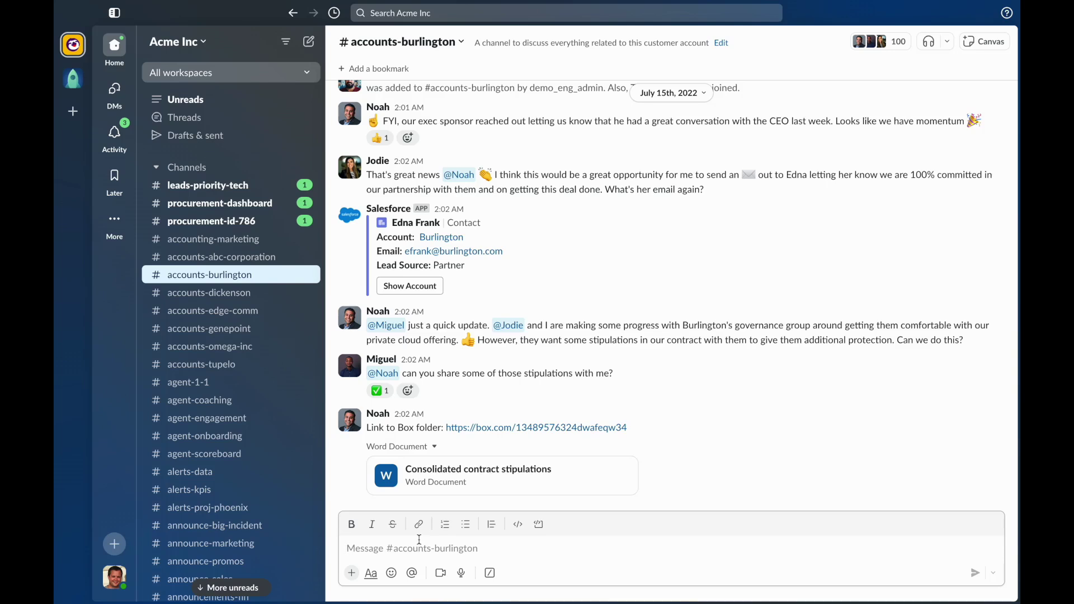
key("ctrl+k")
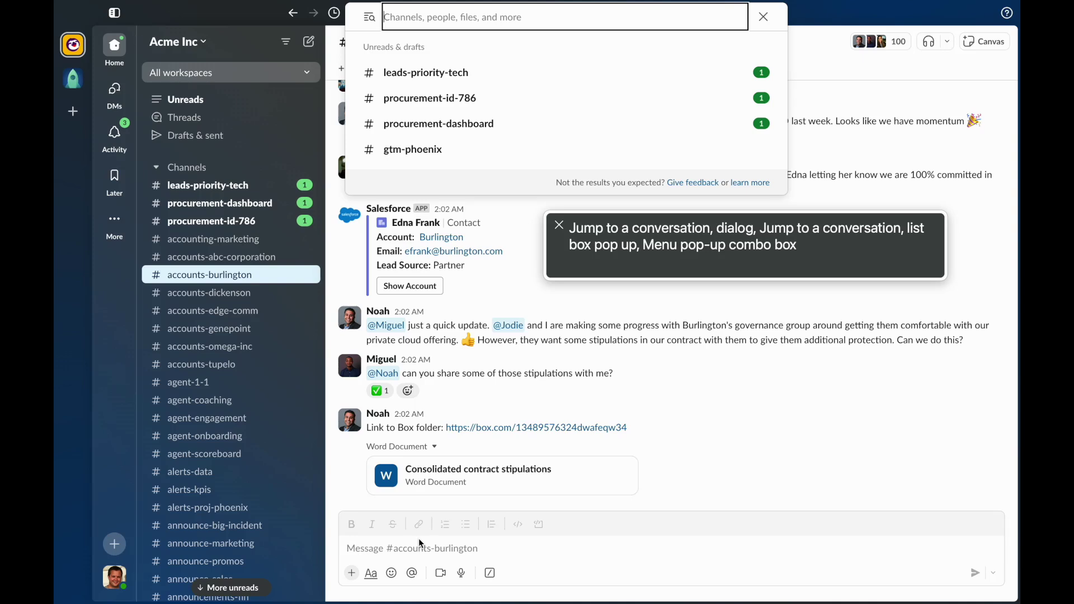
type("account")
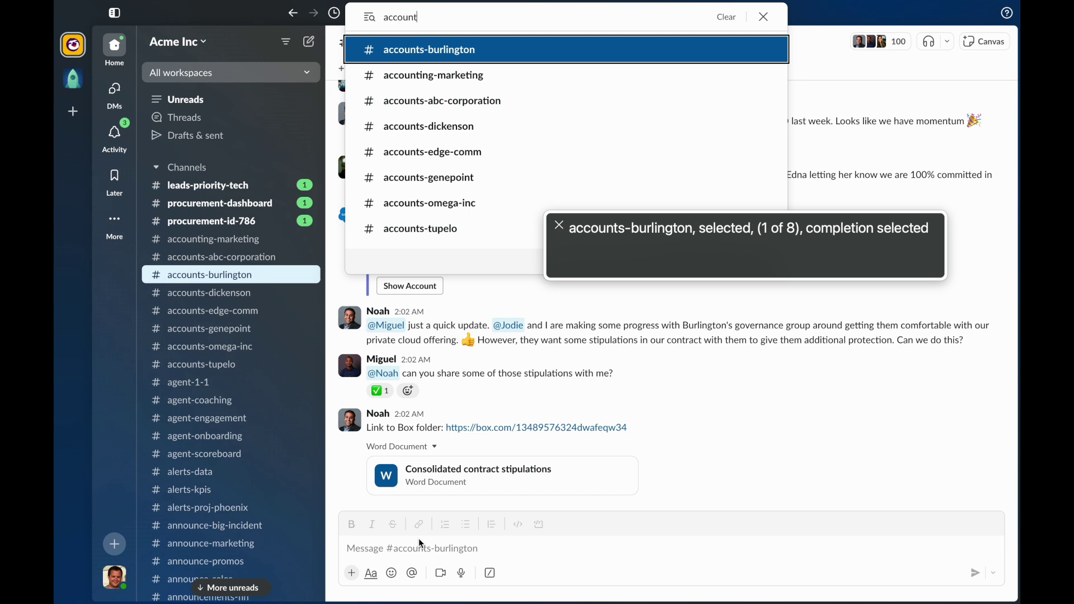
key("Down")
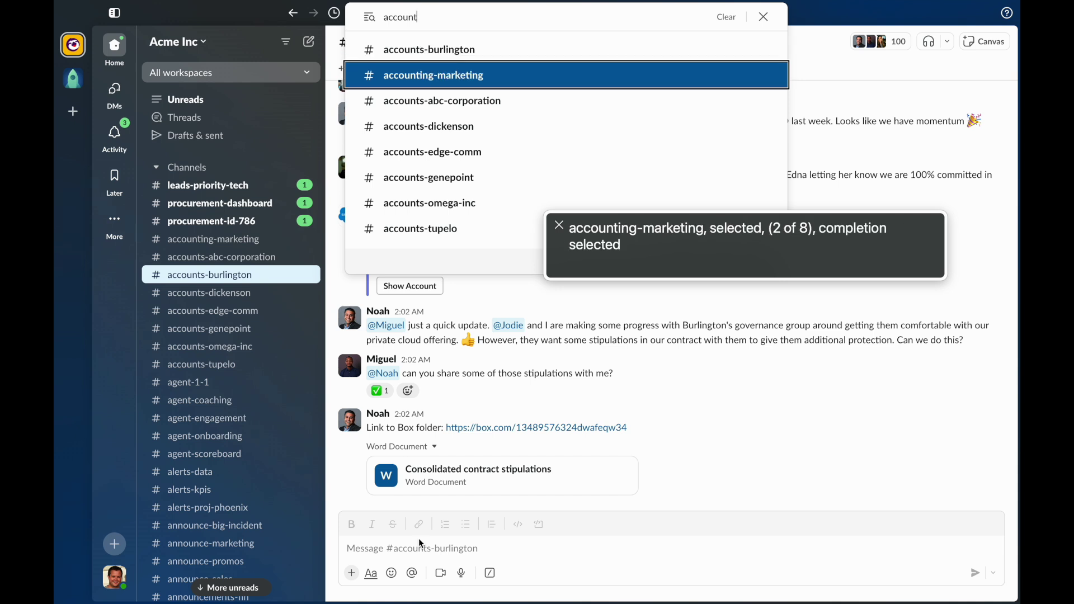
key("Return")
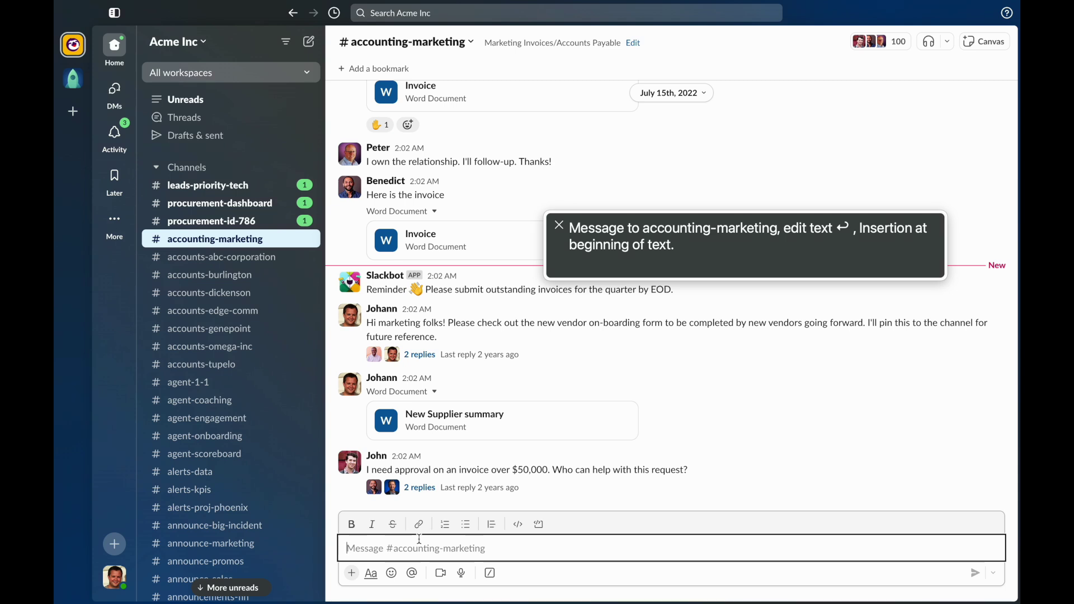
Step: Read the unread accounting-marketing messages one by one from the Slackbot reminder to the newest, ending in the message composer
key("shift+Tab")
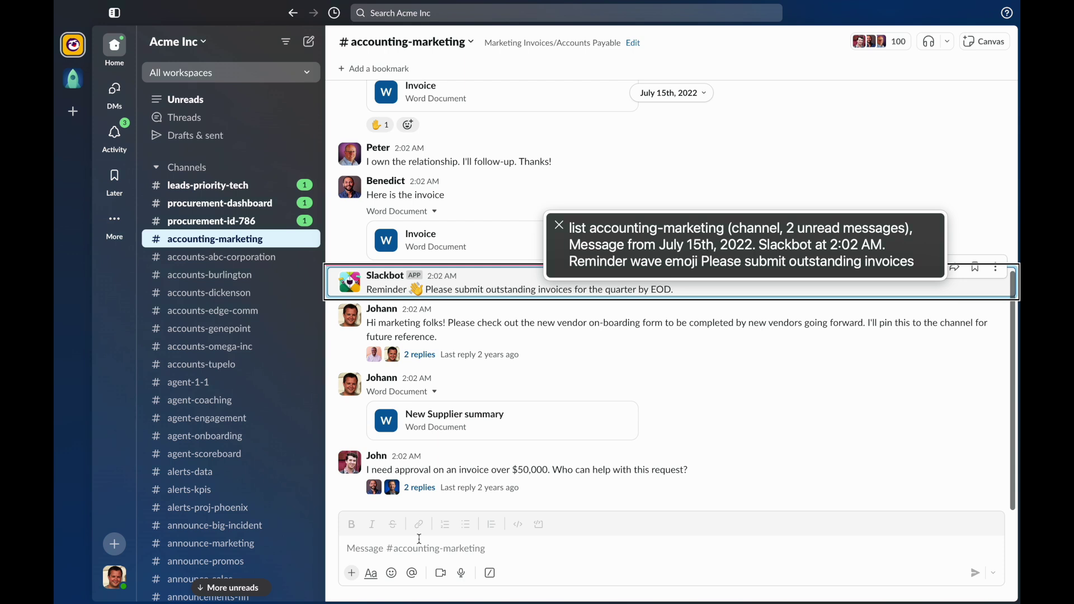
key("Down")
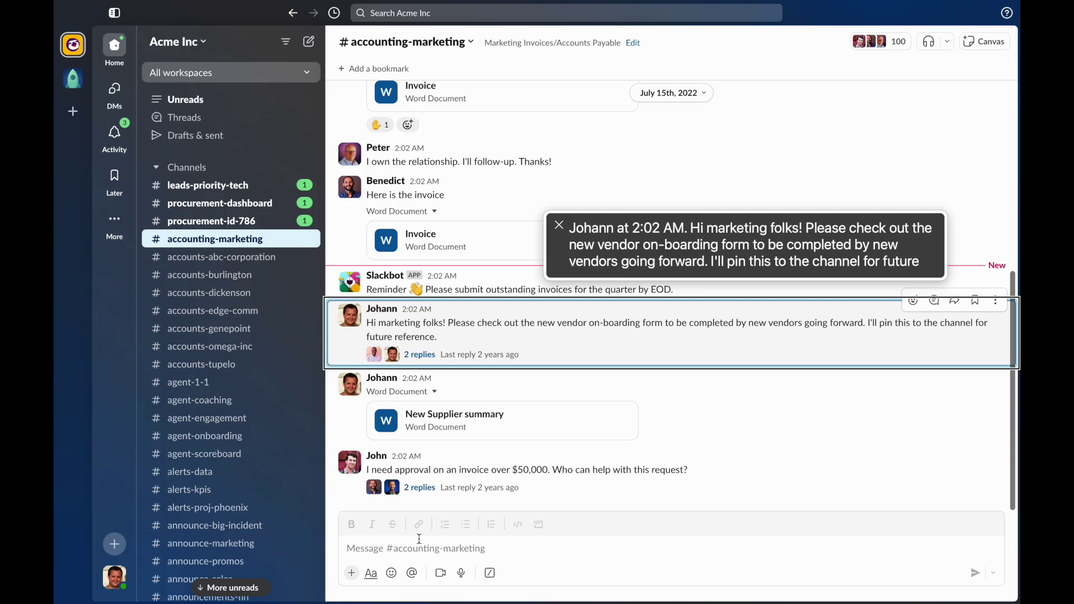
key("Down")
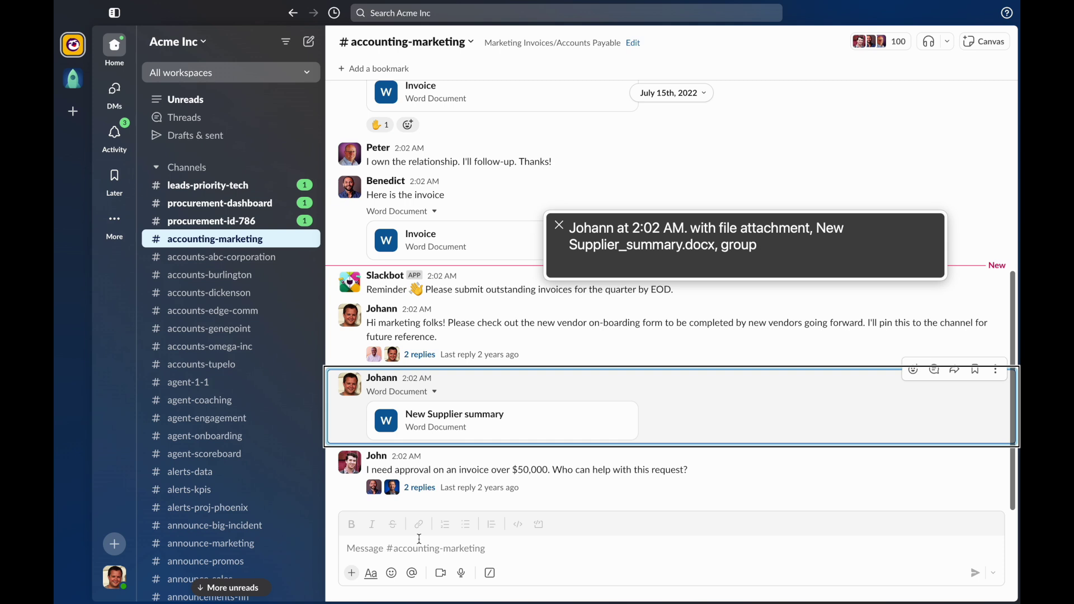
key("Down")
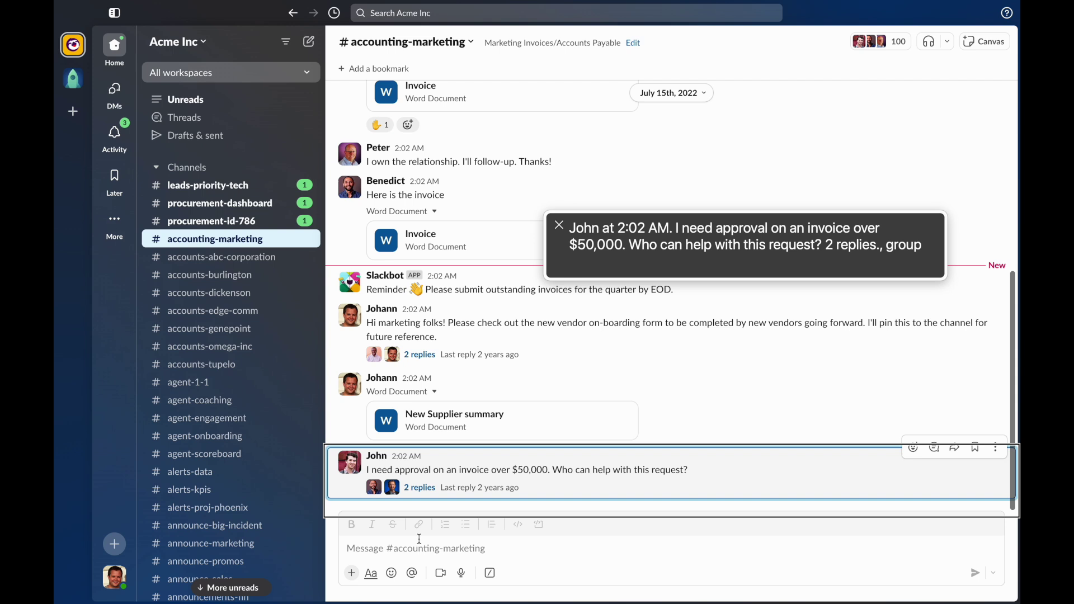
key("Down")
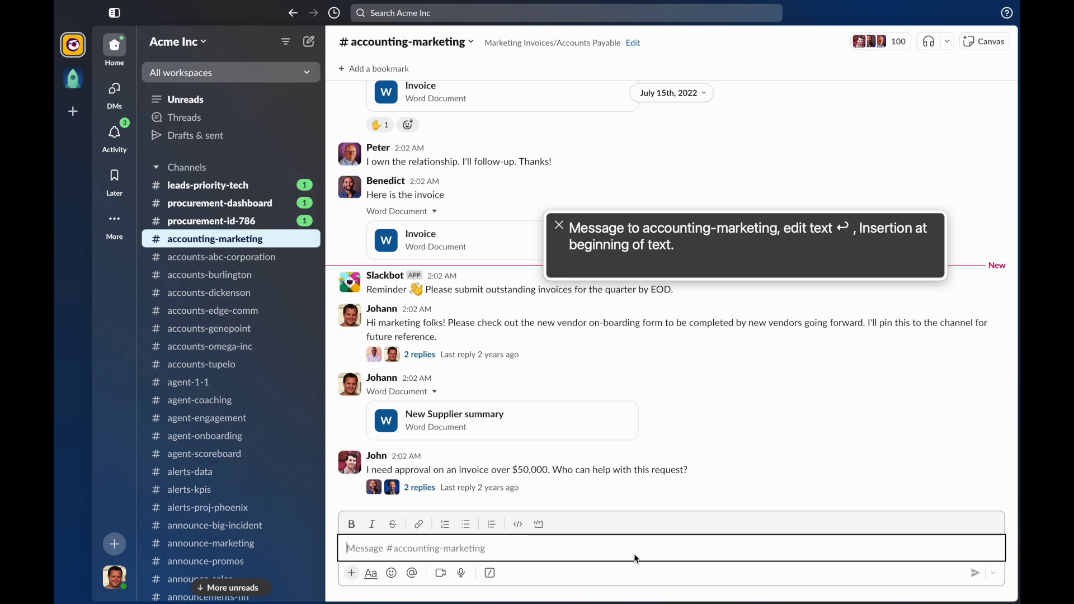
Step: Read the accounting-marketing messages in reverse, from the $50,000 invoice request back to the start-of-unread separator
key("shift+Tab")
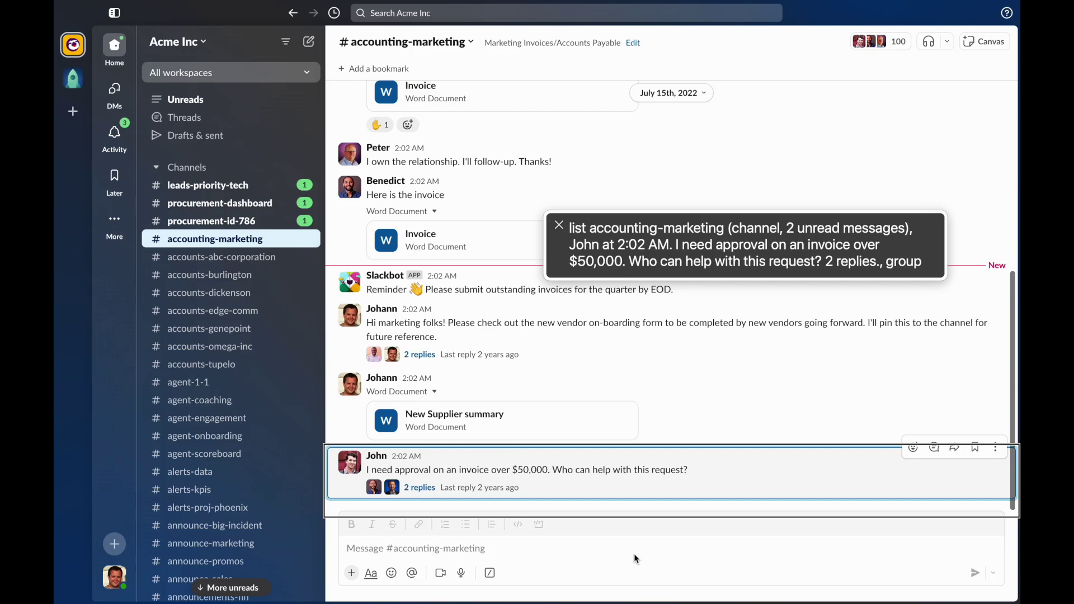
key("Up")
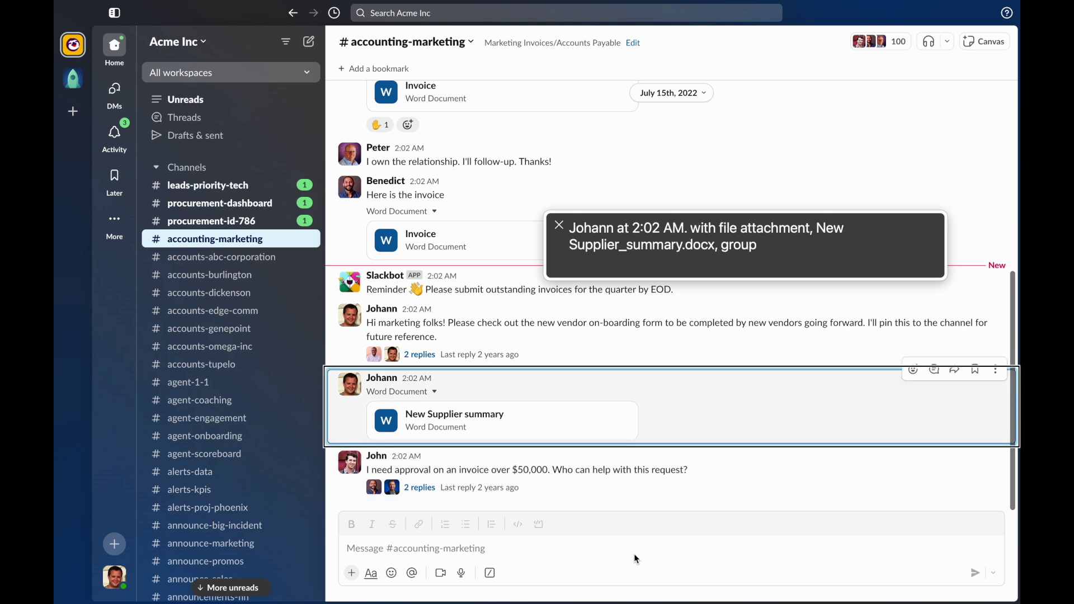
key("Up")
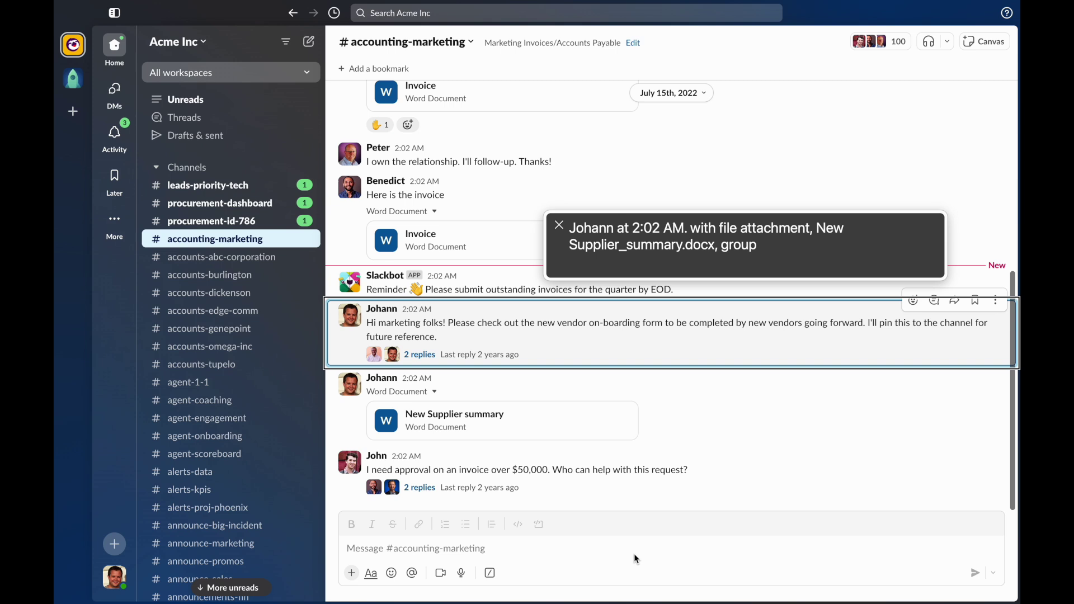
key("Up")
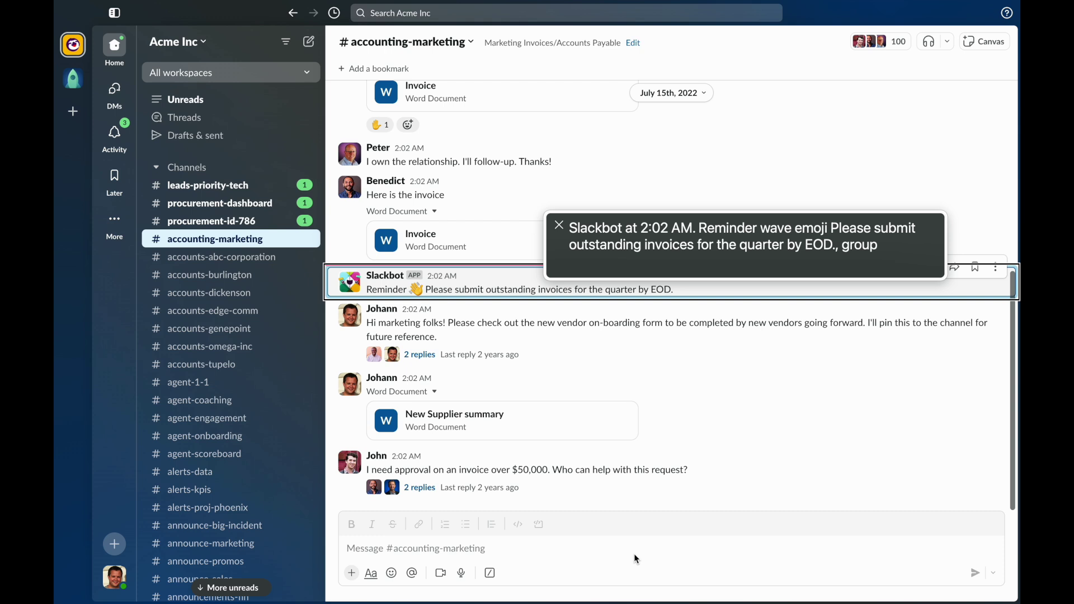
key("Up")
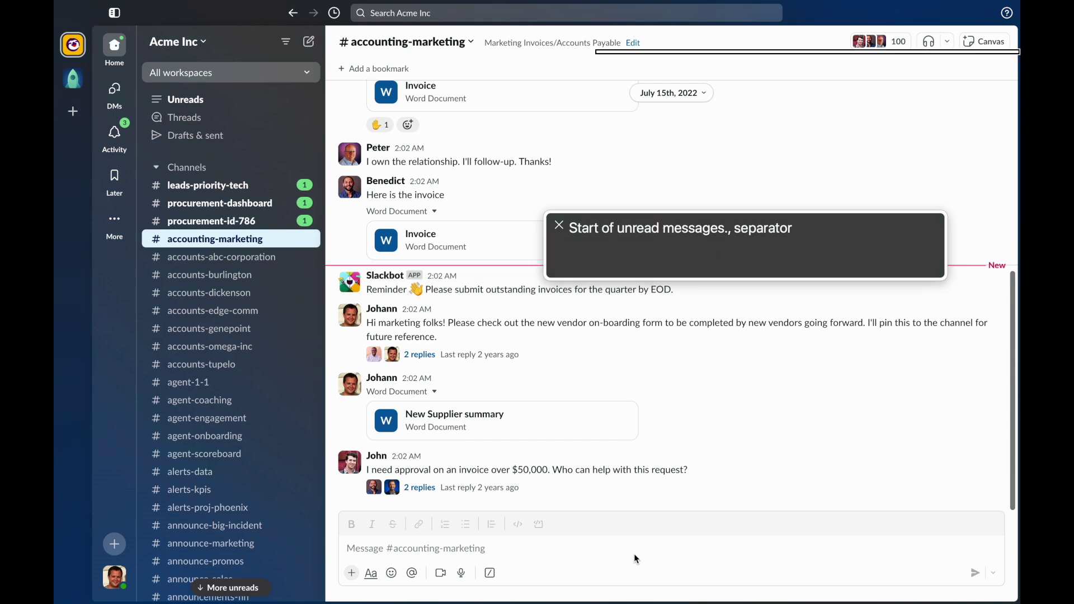
Step: Move focus from the composer to the unread separator, and return through the newest message to the composer
left_click(705, 555)
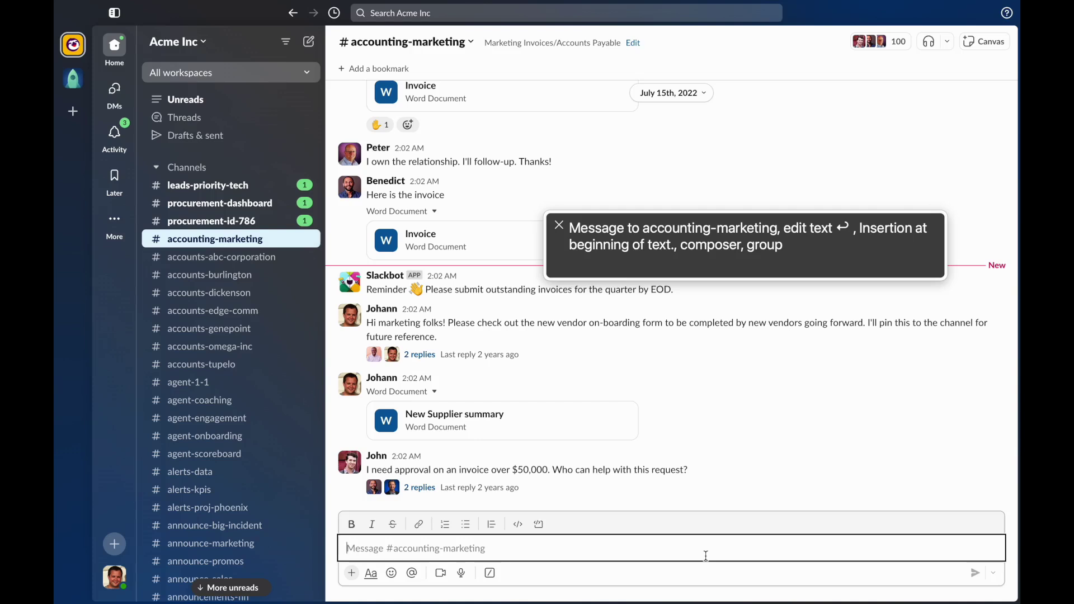
key("shift+Tab")
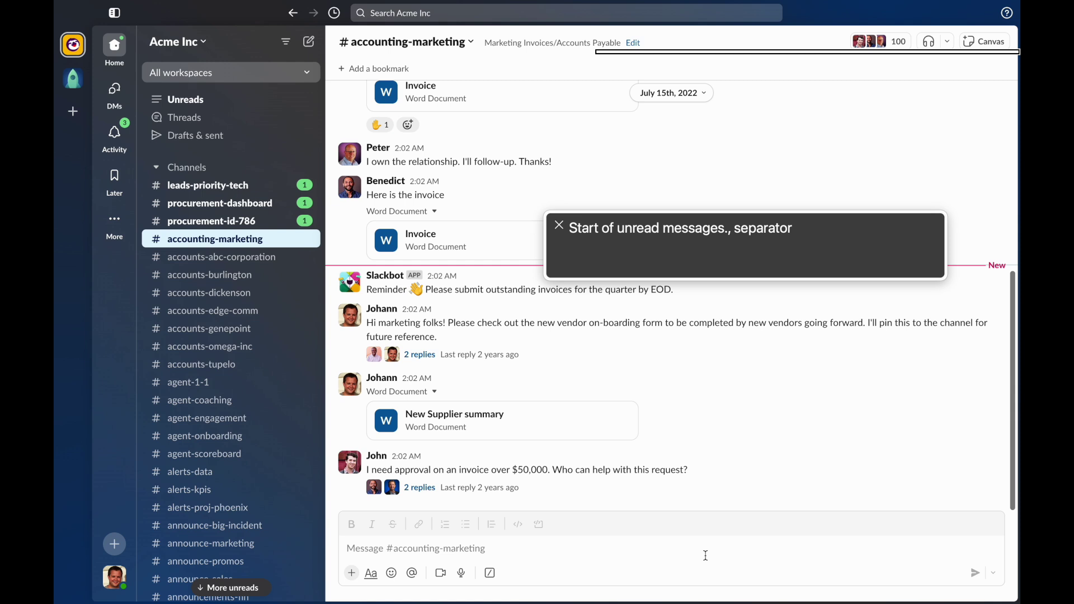
key("Tab")
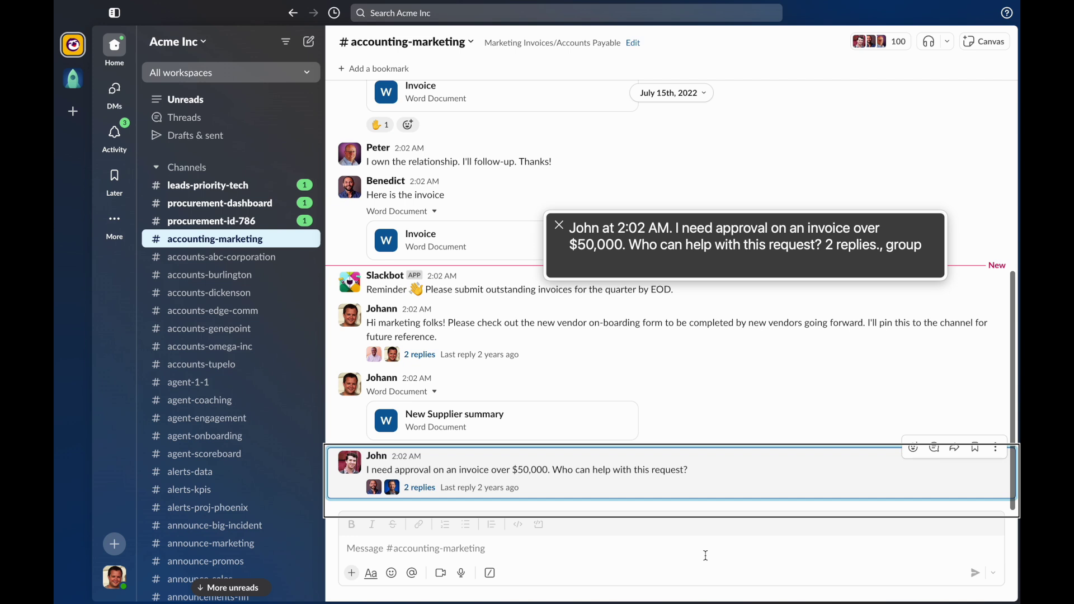
key("Tab")
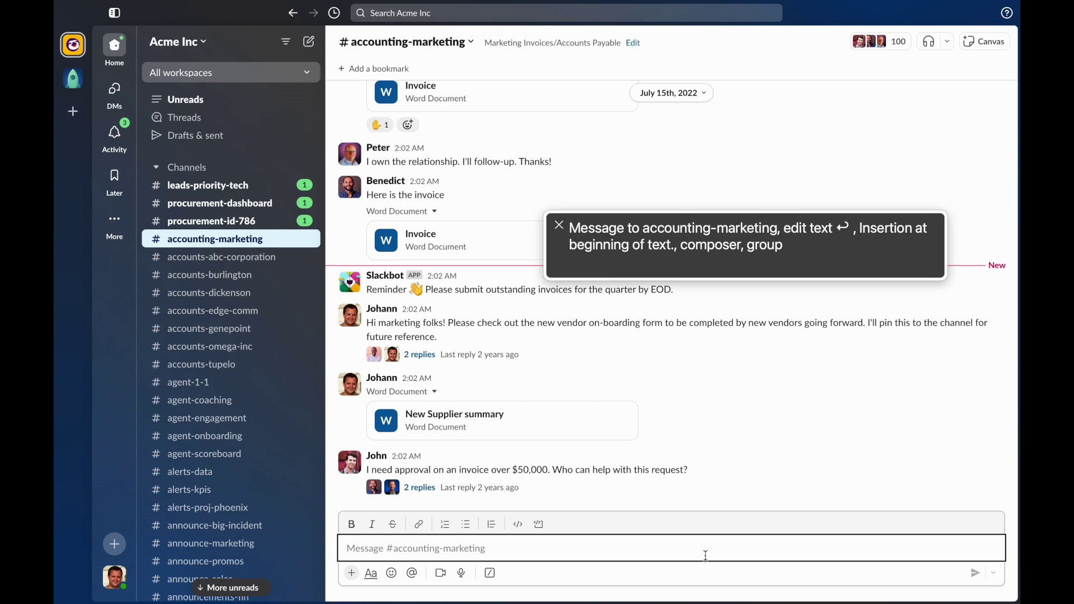
Step: Switch to the next channel, accounts-abc-corporation, and focus its first unread message about the project kickoff
key("alt+Down")
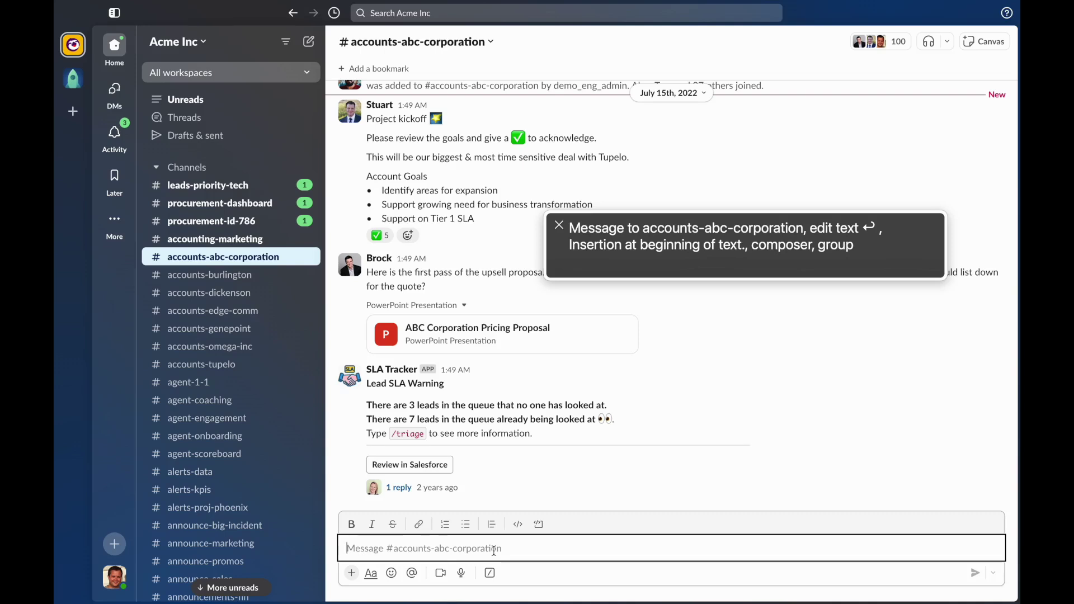
key("shift+Tab")
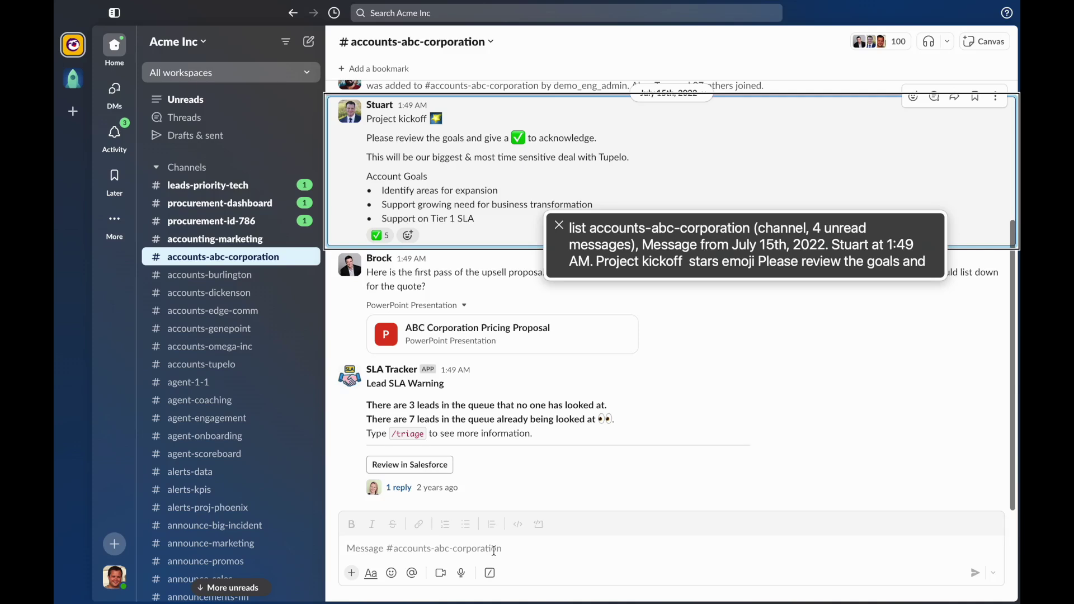
Step: Read the project kickoff message element by element, from the sender and timestamp through the last bullet under Account Goals
key("Tab")
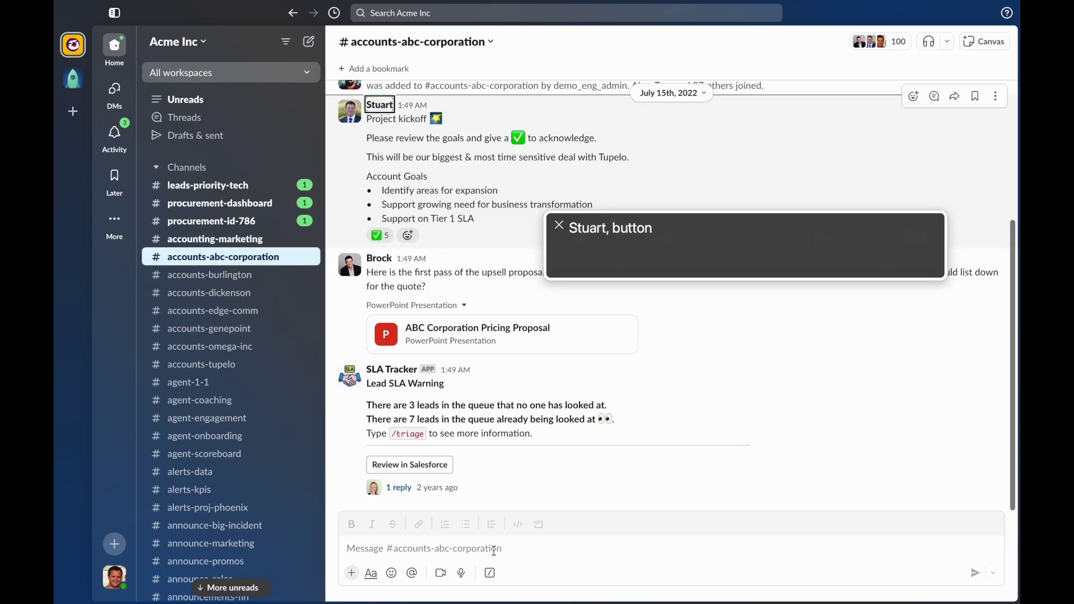
key("Tab")
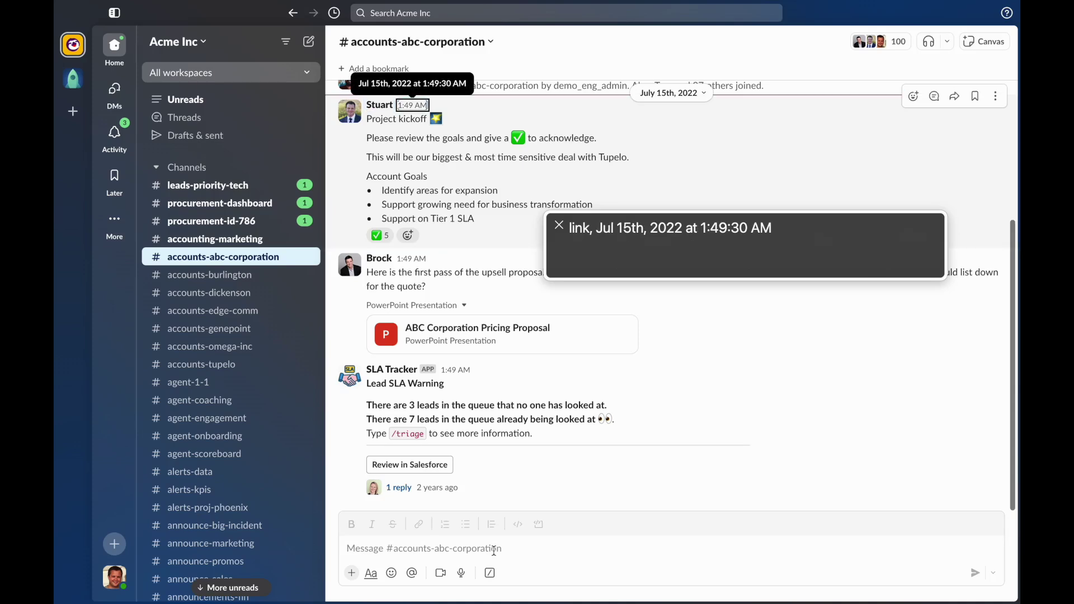
key("Tab")
key("Tab")
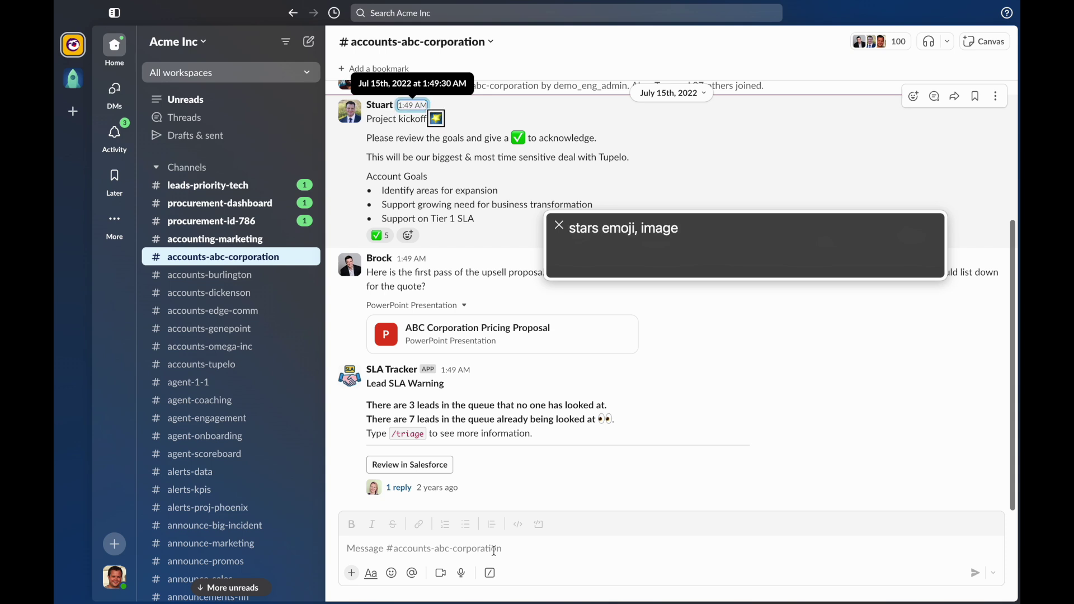
key("Tab")
key("Tab")
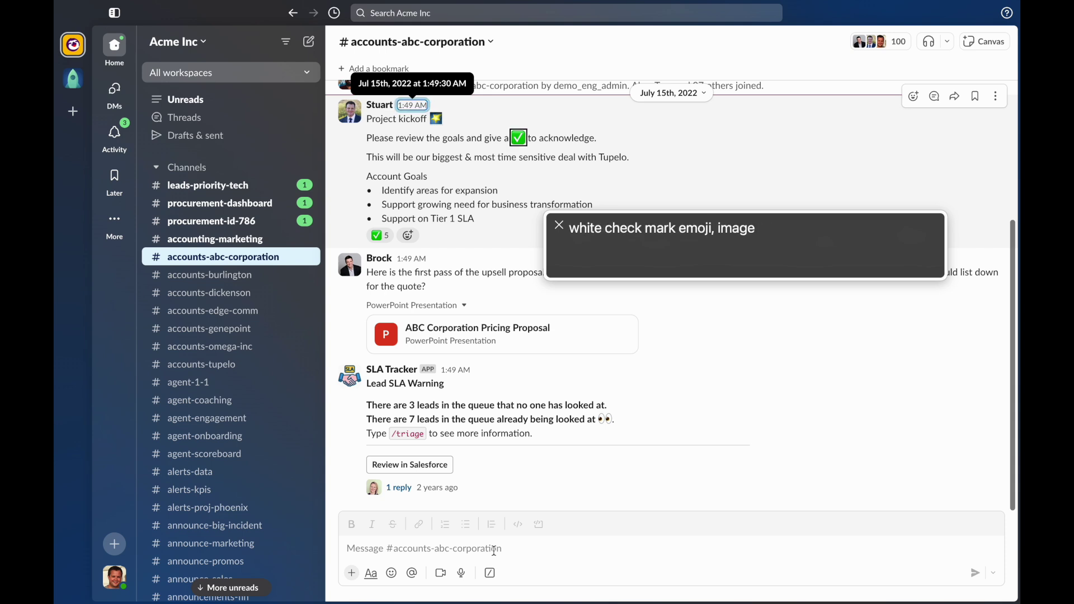
key("Tab")
key("Tab")
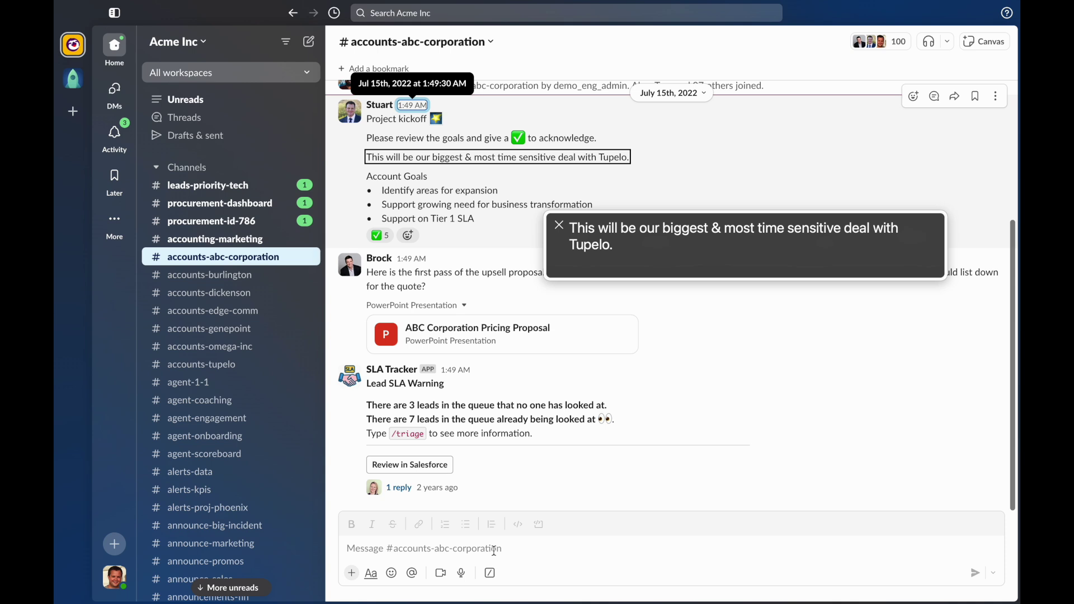
key("Tab")
key("Tab")
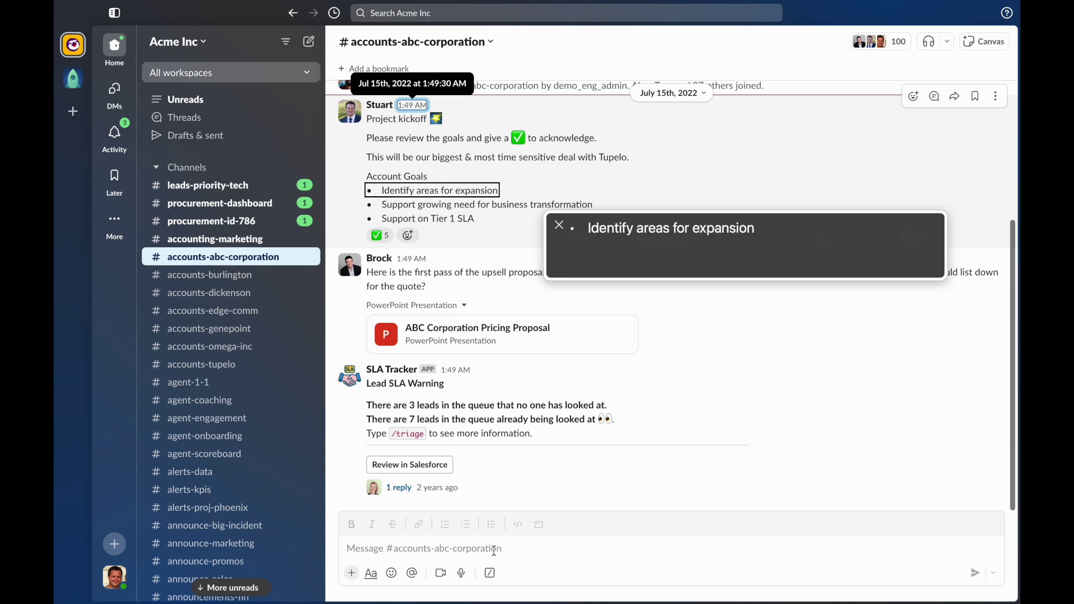
key("Tab")
key("Tab")
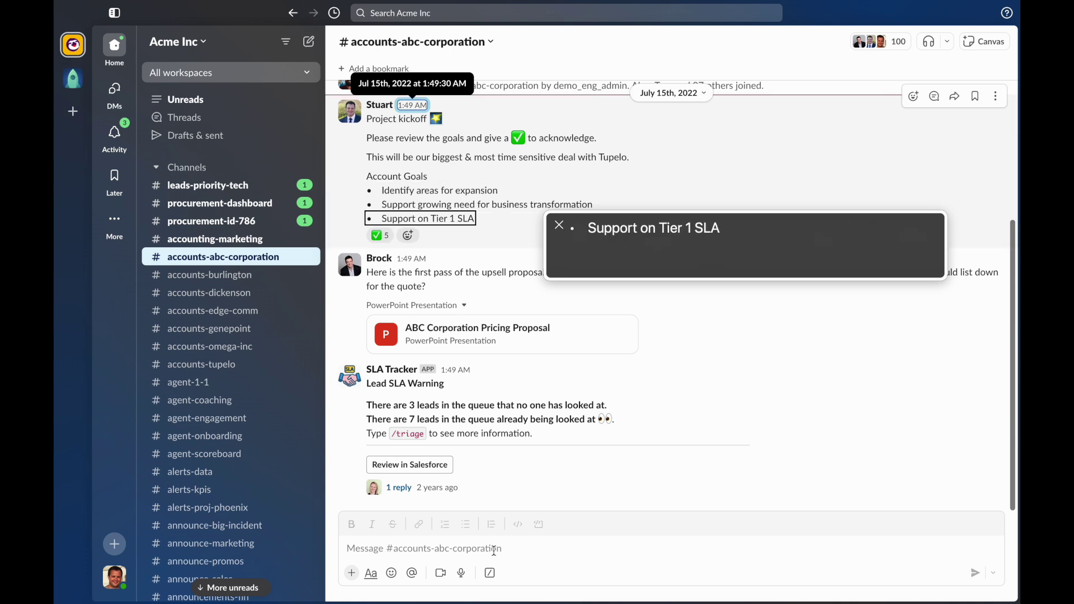
Step: Examine the kickoff message's white check mark reaction and its Add reaction control
key("Tab")
key("Tab")
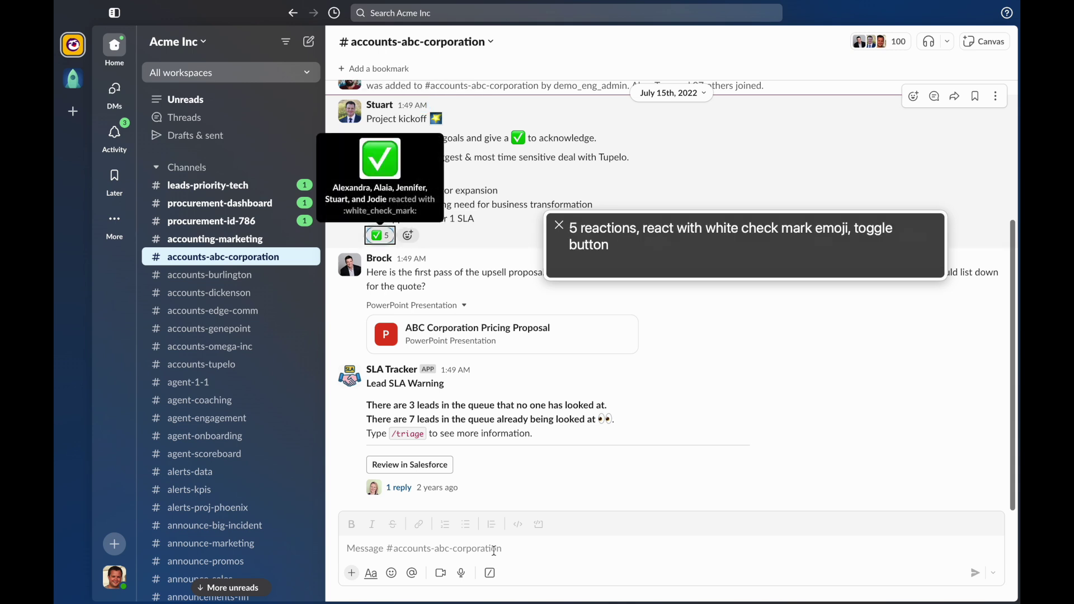
key("Tab")
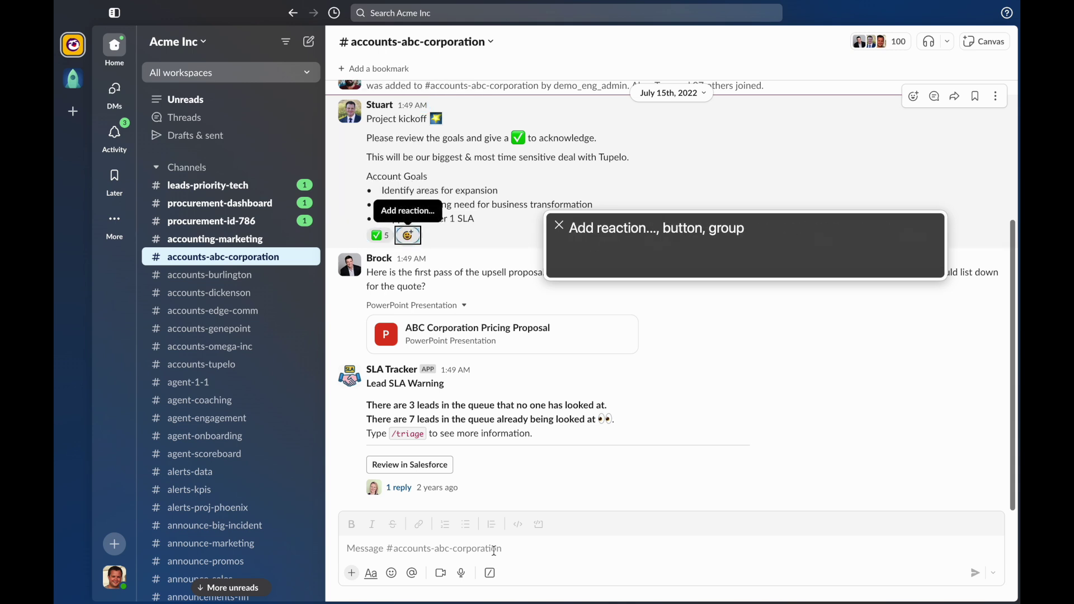
Step: Examine the kickoff message's available actions, including Reply in thread and Save for later, through the end of the Message actions group
key("Tab")
key("Tab")
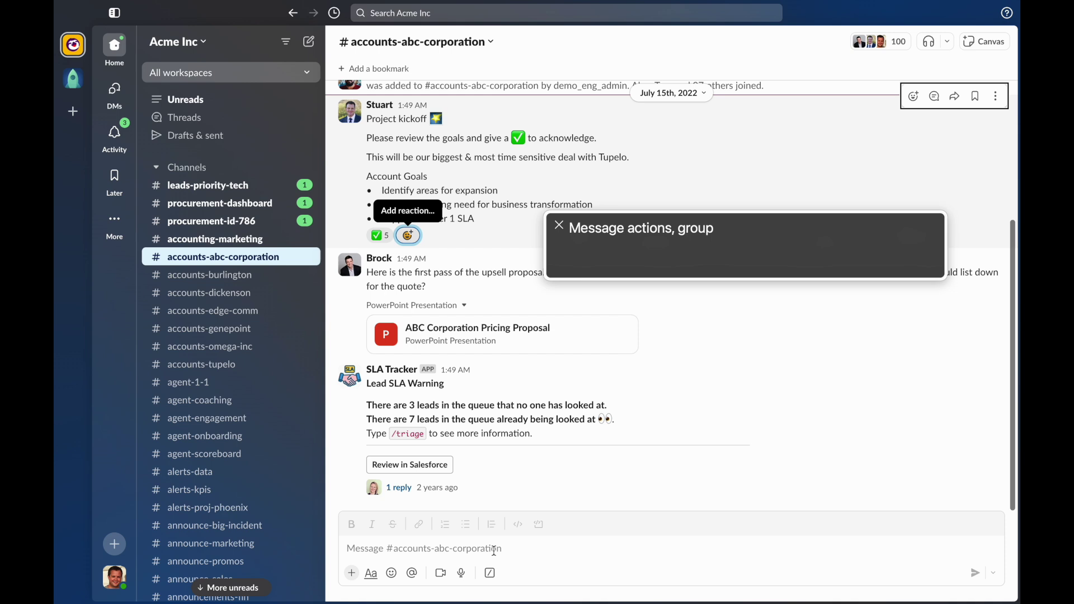
key("Tab")
key("Right")
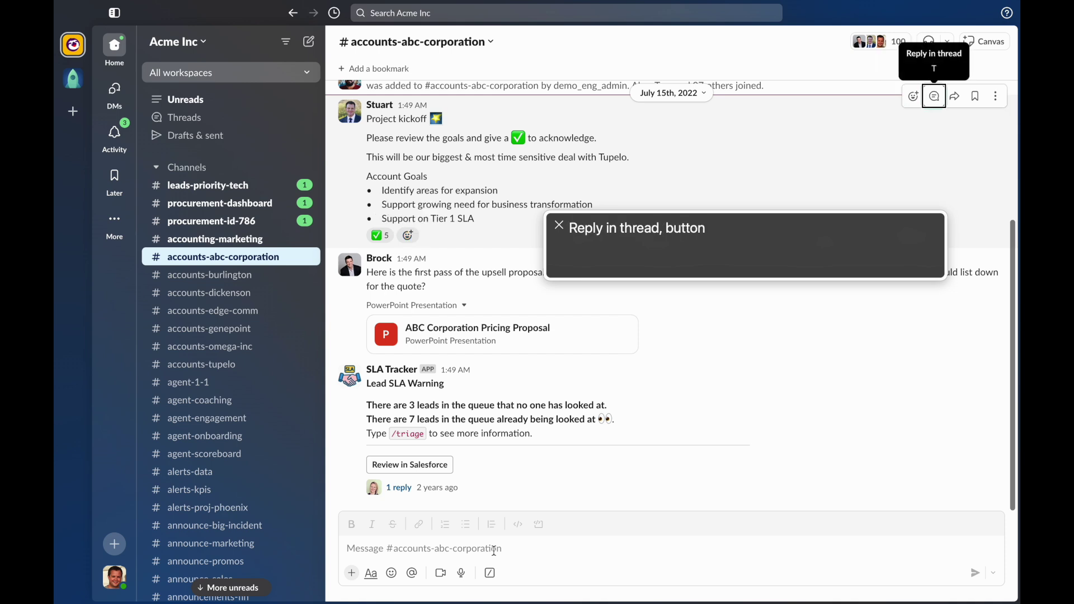
key("Right")
key("Right")
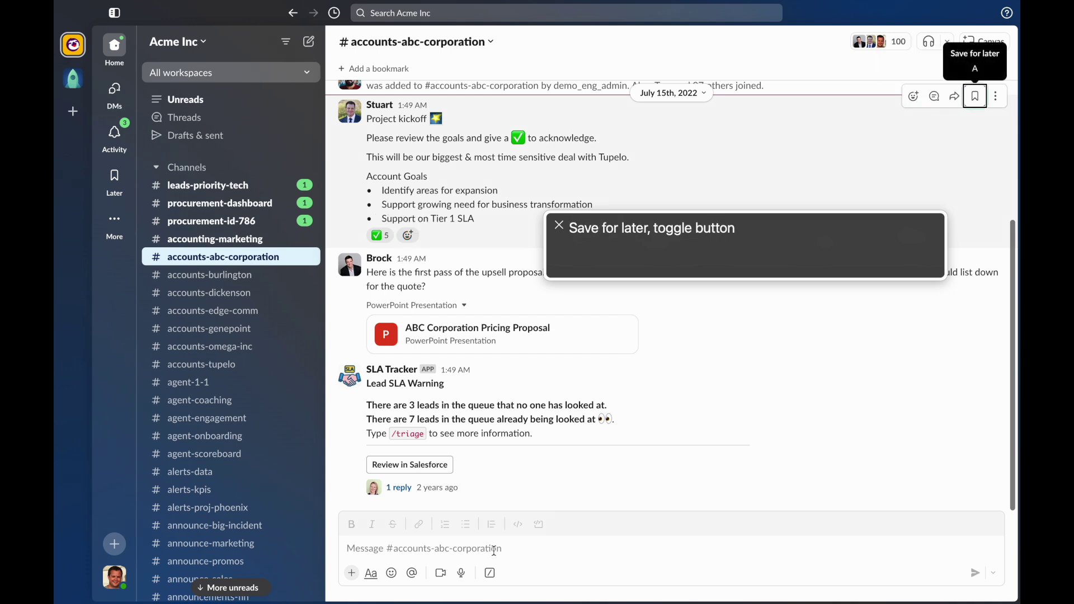
key("Right")
key("Right")
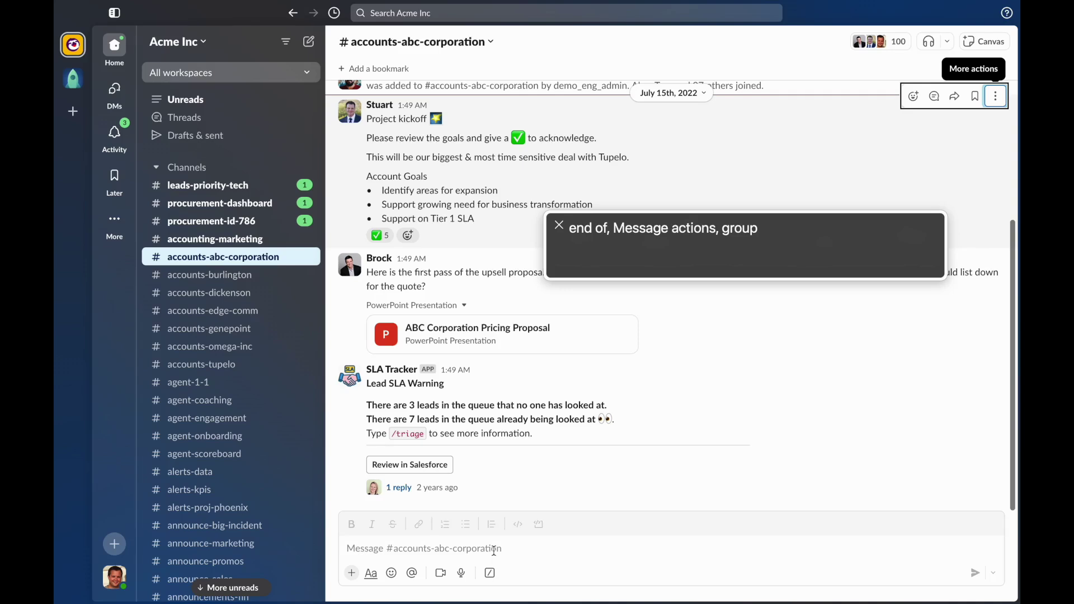
Step: Focus the next message, about the upsell proposal, and switch back to the previous channel, accounting-marketing
key("Down")
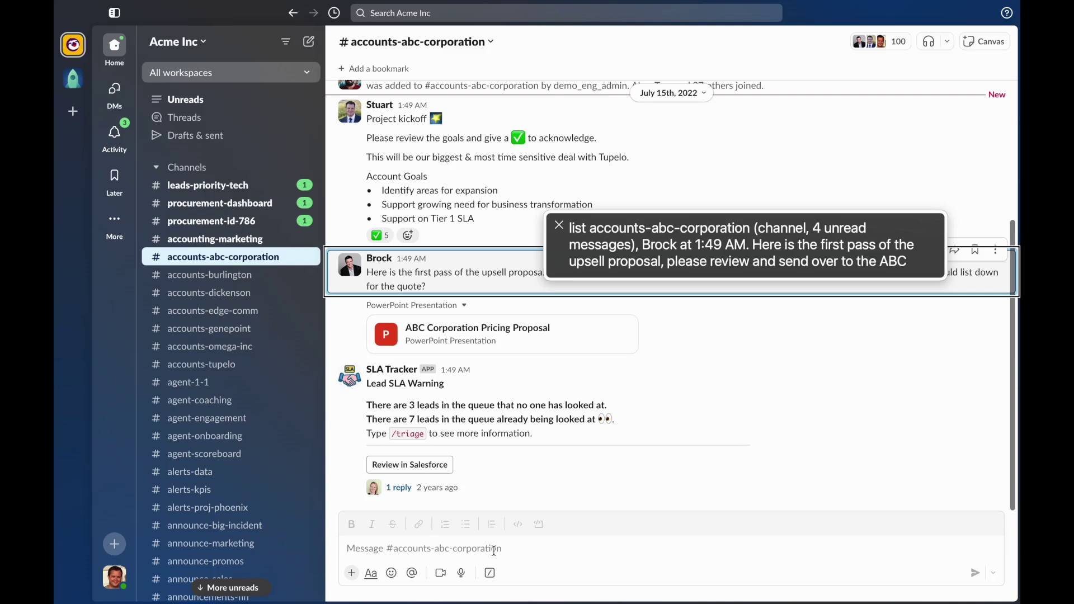
key("alt+Up")
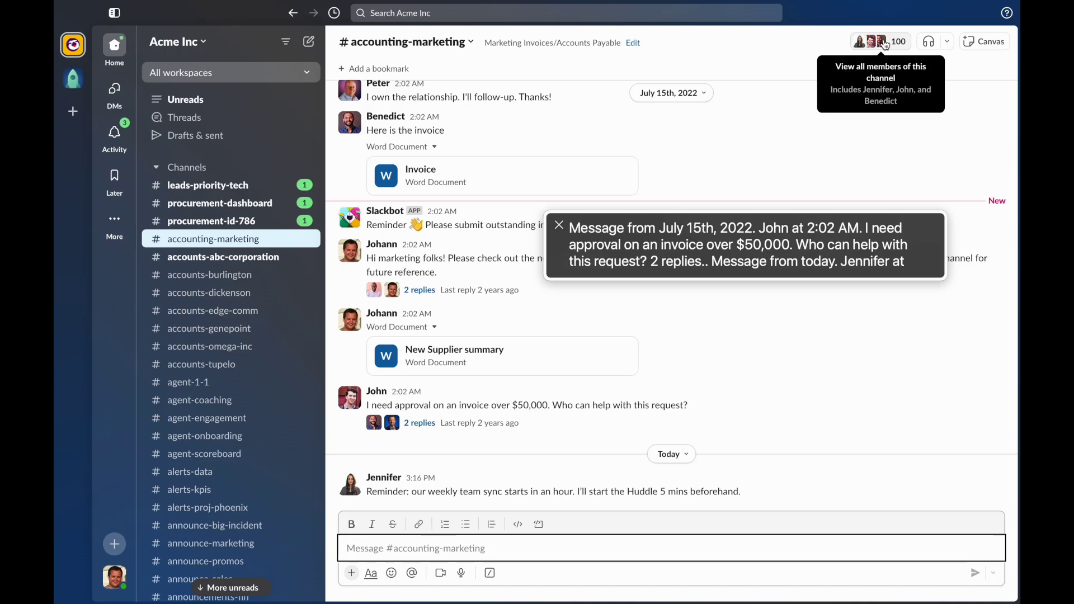
Step: Open Preferences and go through the categories from Notifications to the Accessibility settings
key("ctrl+comma")
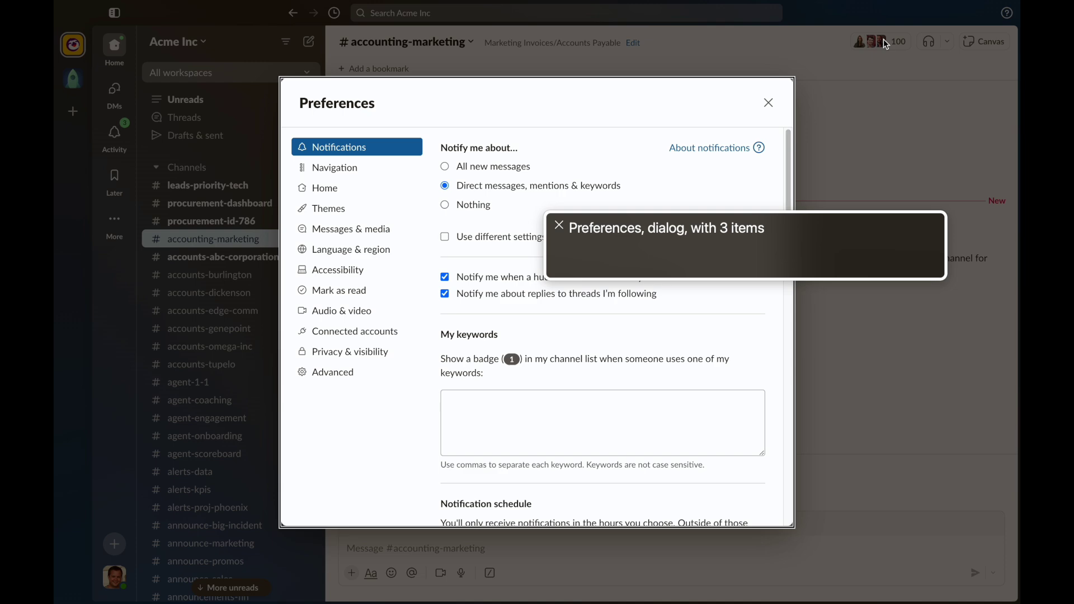
key("Tab")
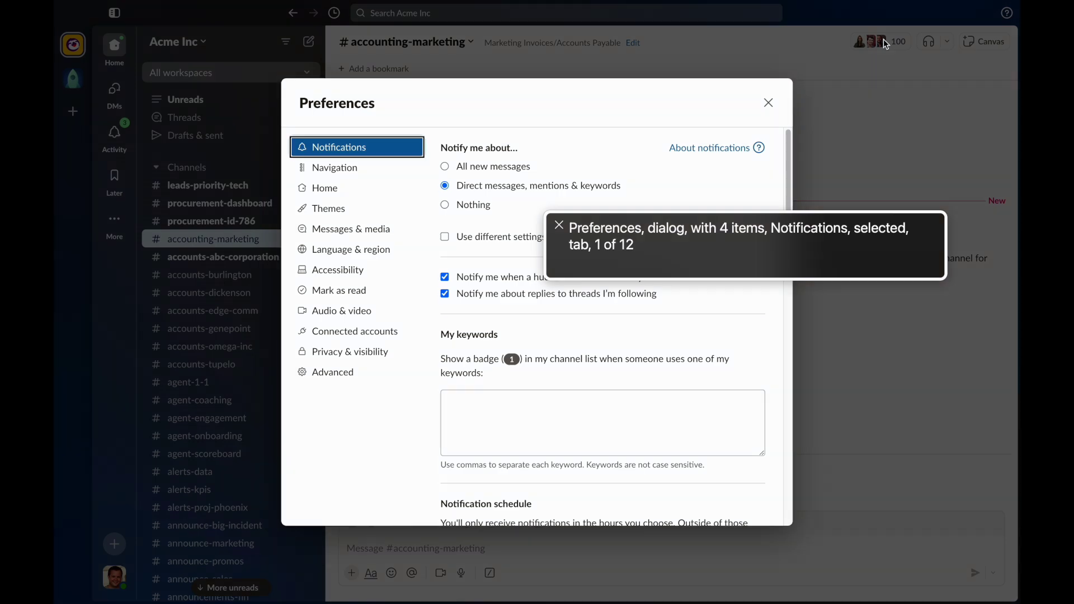
key("Down")
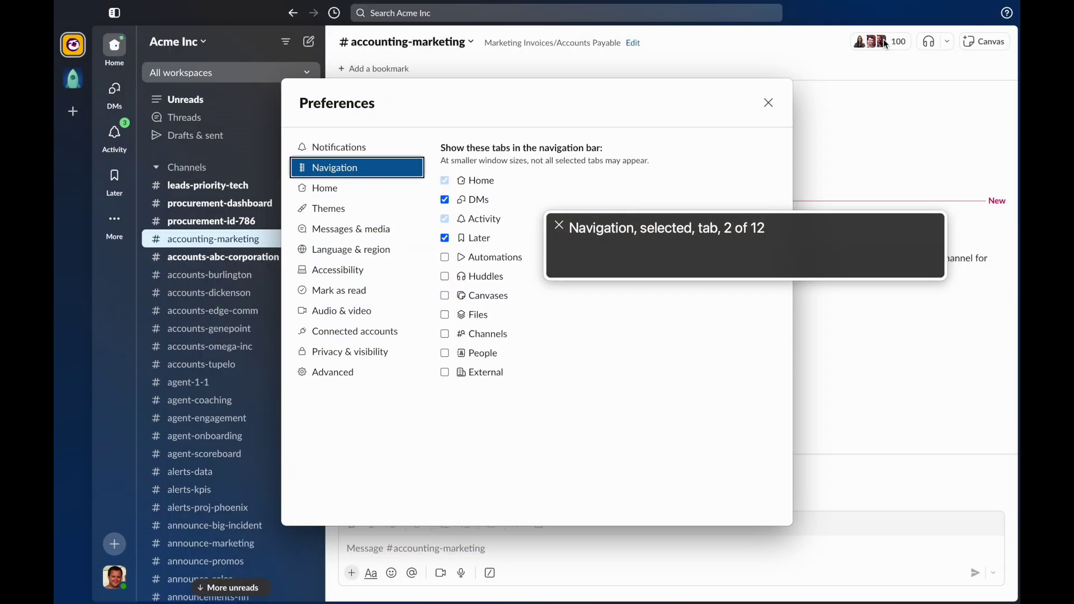
key("Down")
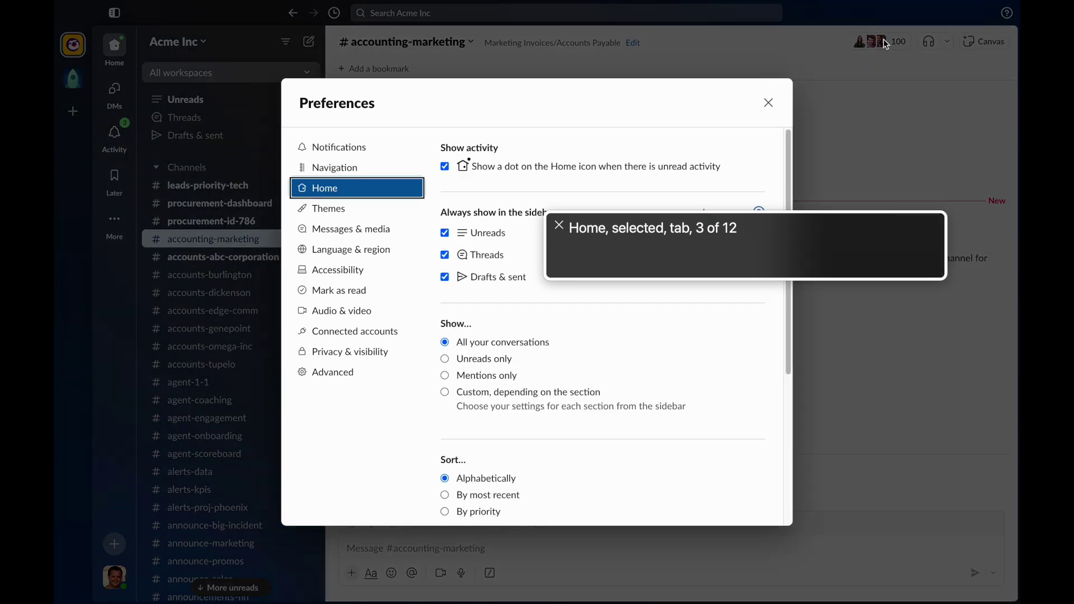
key("Down")
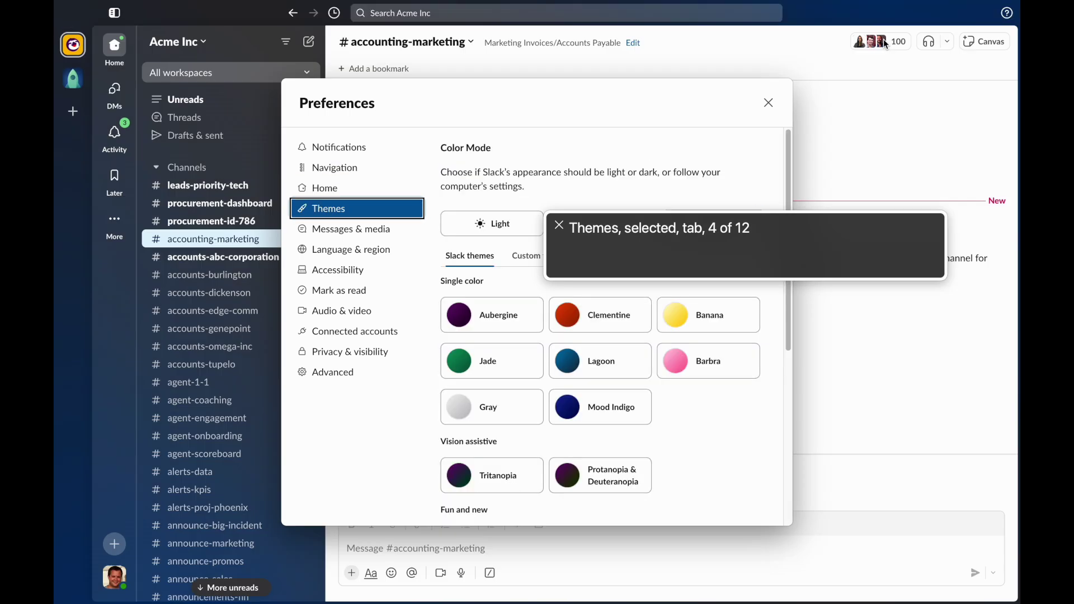
key("Down")
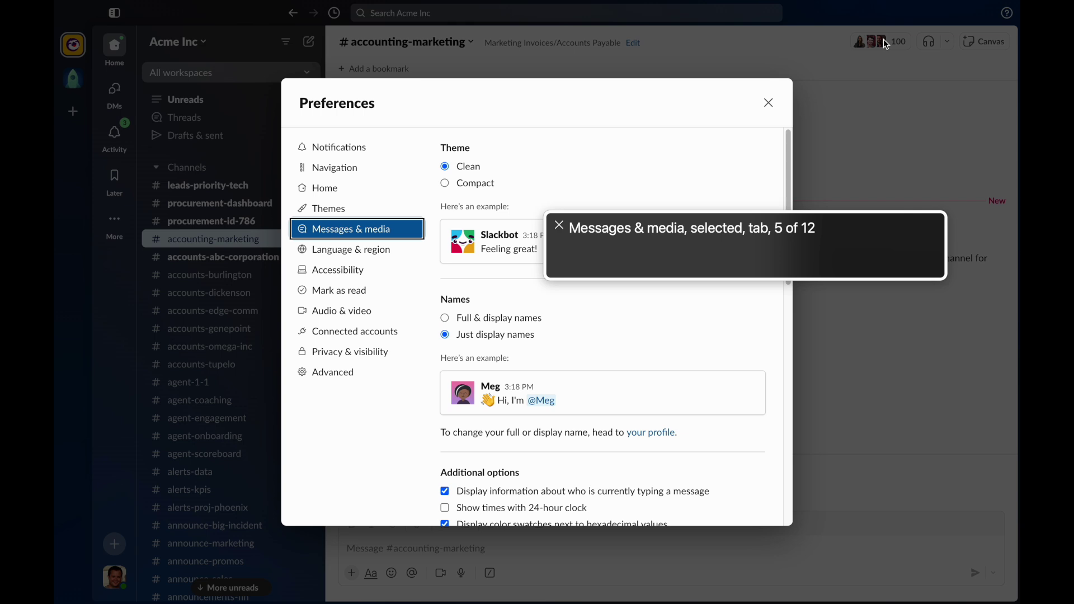
key("Down")
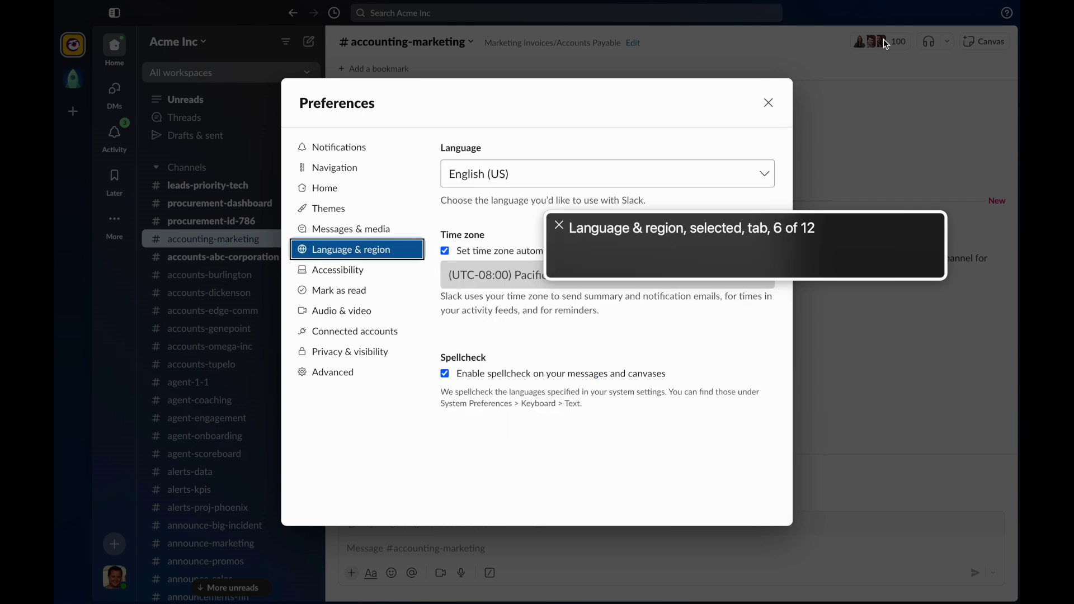
key("Down")
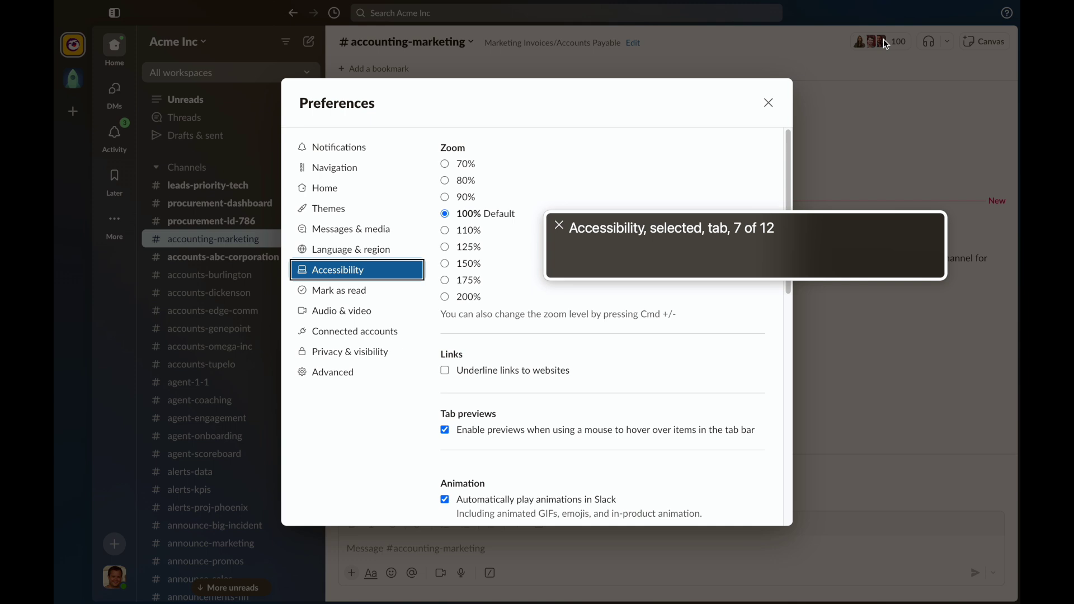
Step: Turn off "Announce incoming messages from the conversation" in the Accessibility settings for conversation message announcements and close Preferences
key("Tab")
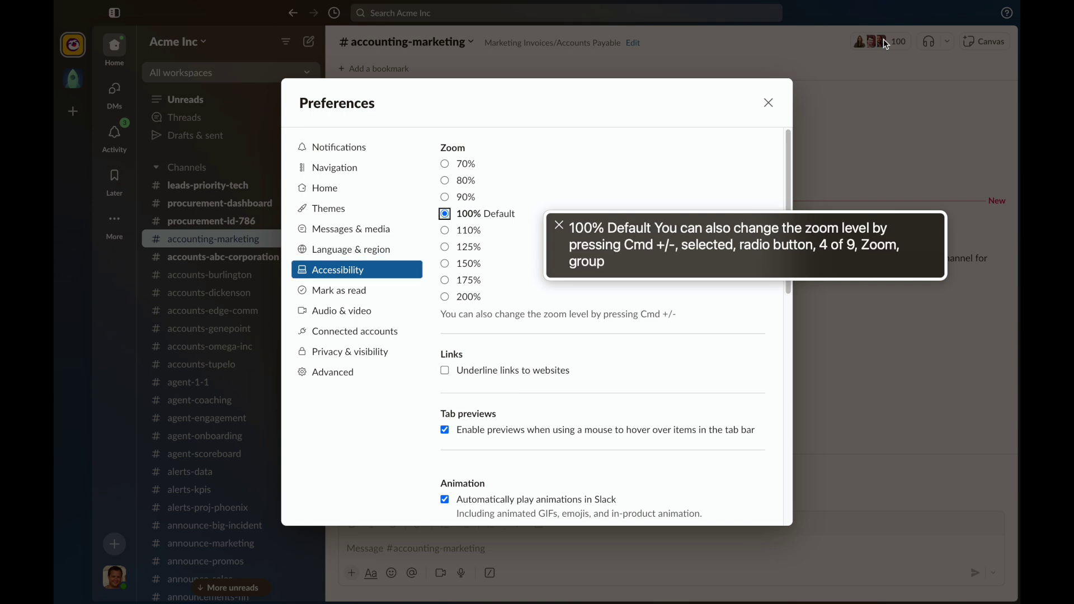
key("Tab")
key("Tab")
key("Tab")
key("Tab")
key("Tab")
key("Tab")
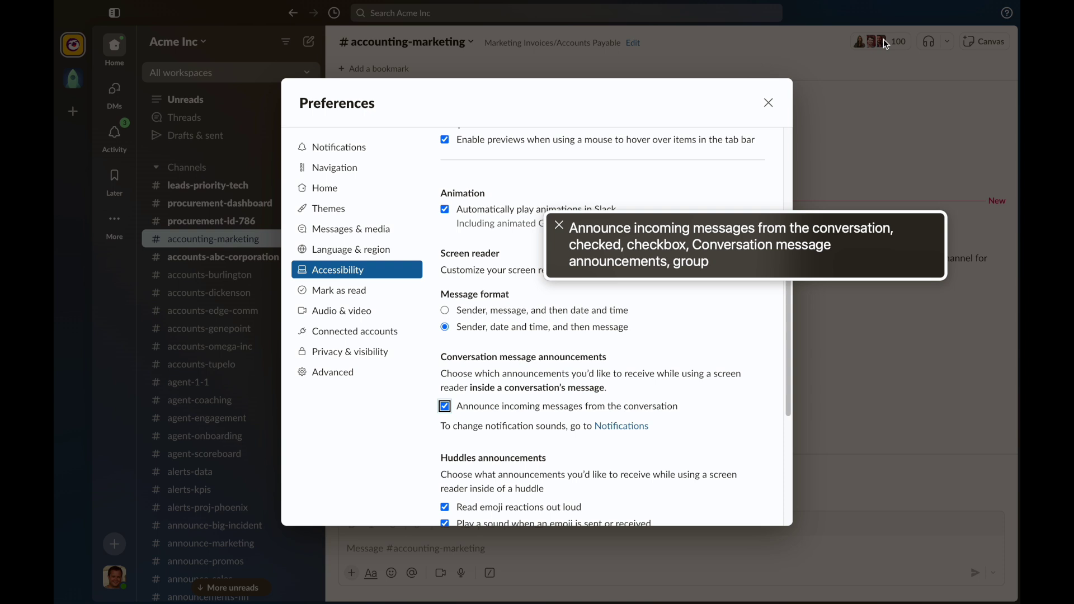
key("space")
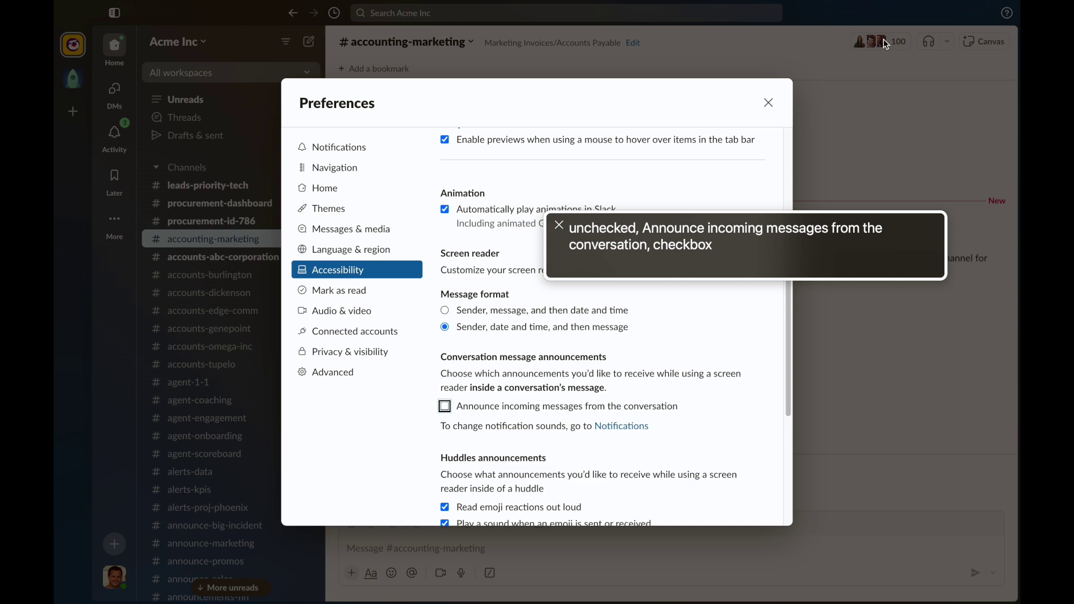
key("Escape")
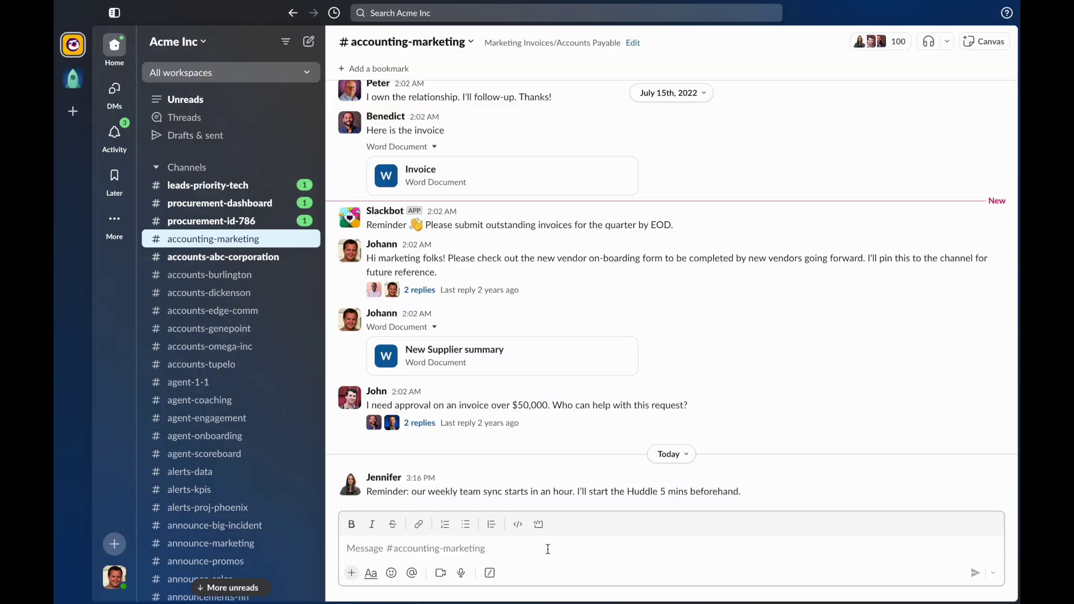